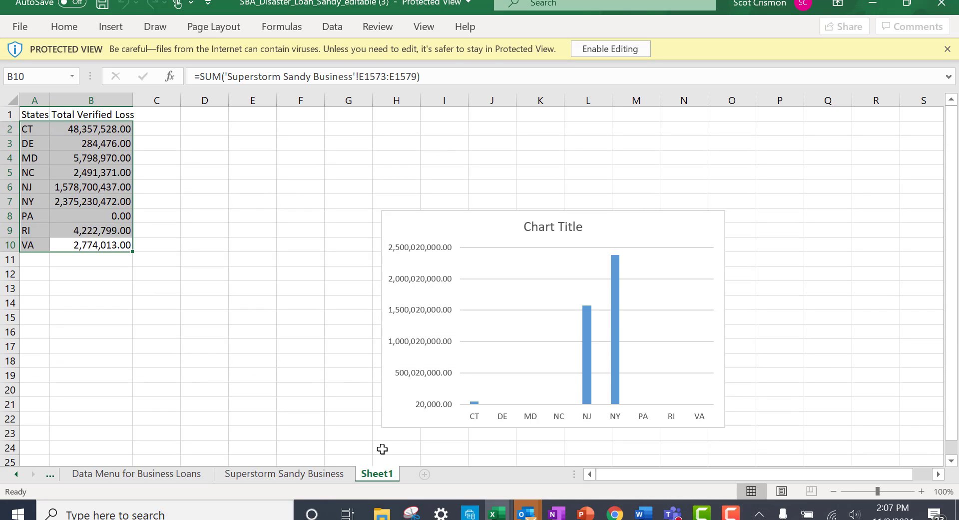
Enable editing of the workbook and go to the first rows of the Superstorm Sandy Business sheet
click(623, 49)
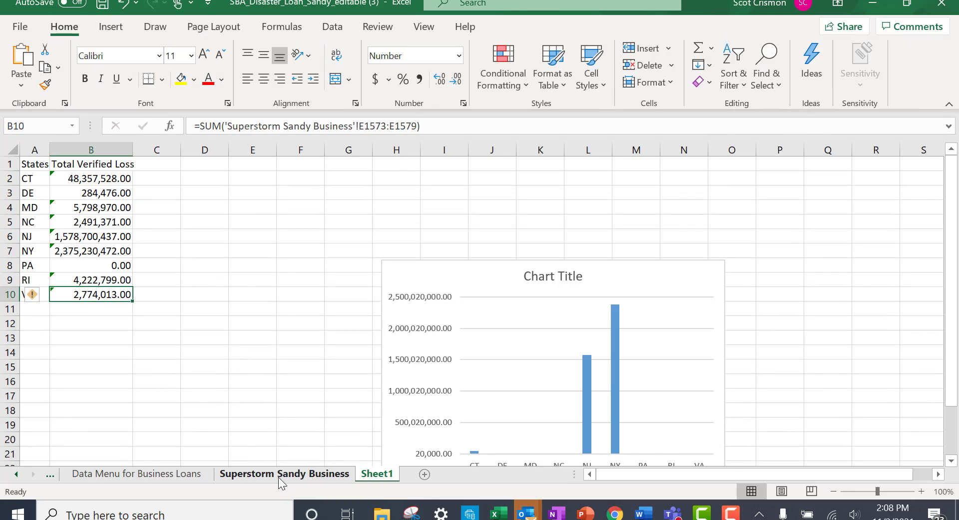
click(284, 474)
scroll(311, 336, up, 6)
scroll(311, 335, up, 8)
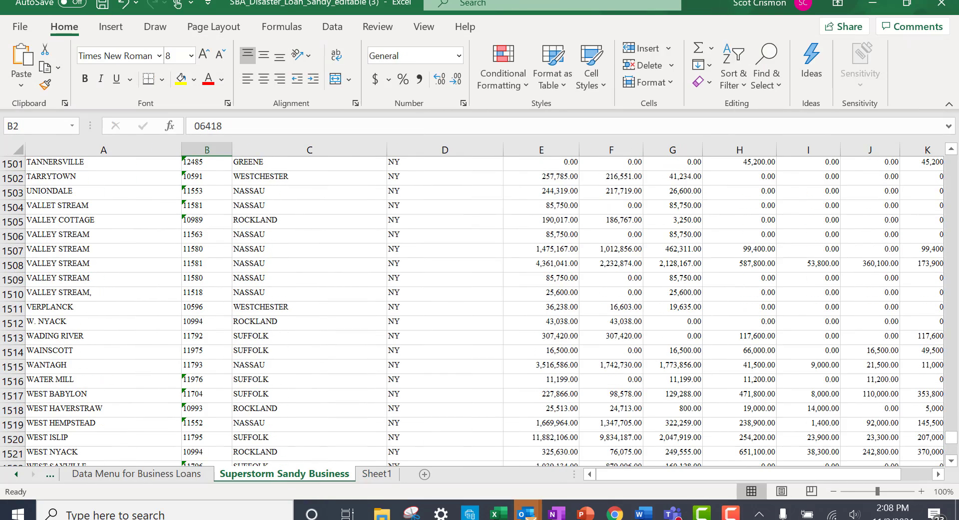
drag(952, 443, 958, 137)
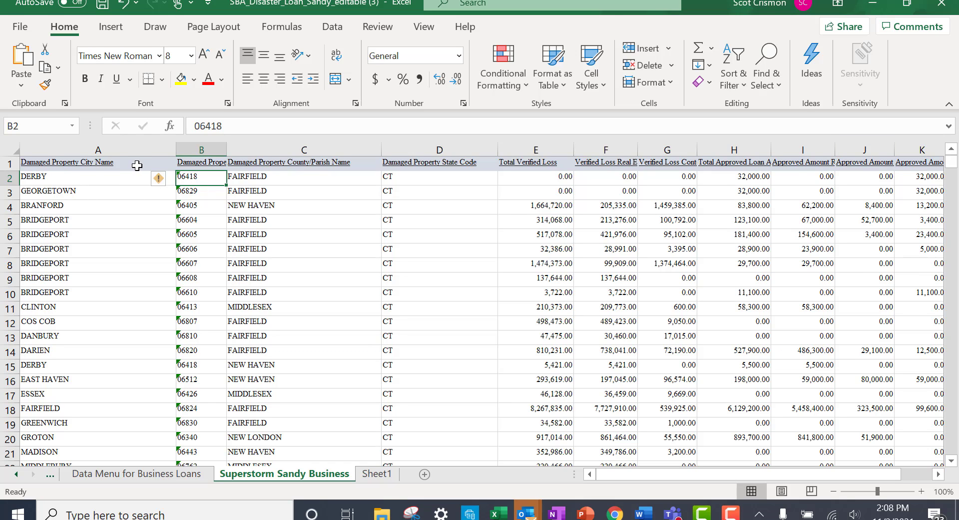
Convert the range A1:K1579 on the Superstorm Sandy Business sheet into a table with headers
drag(131, 161, 775, 441)
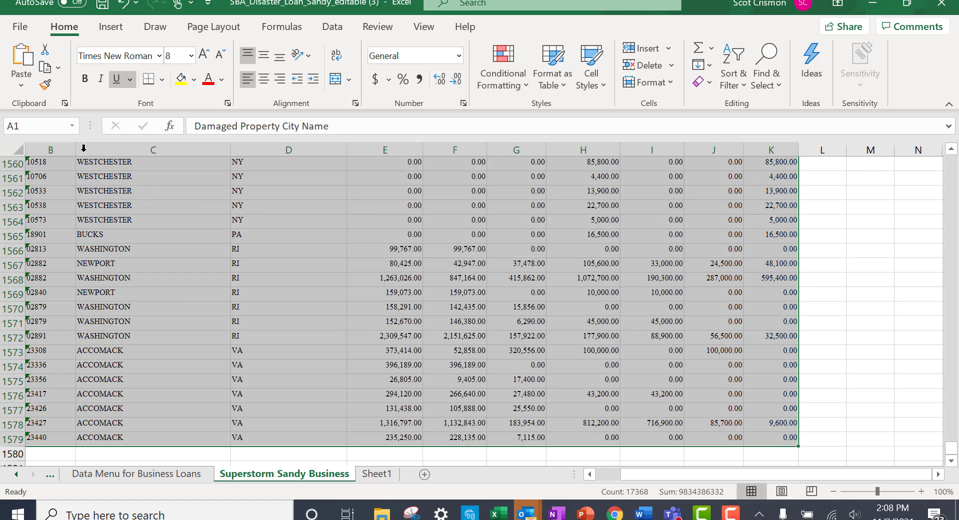
click(118, 28)
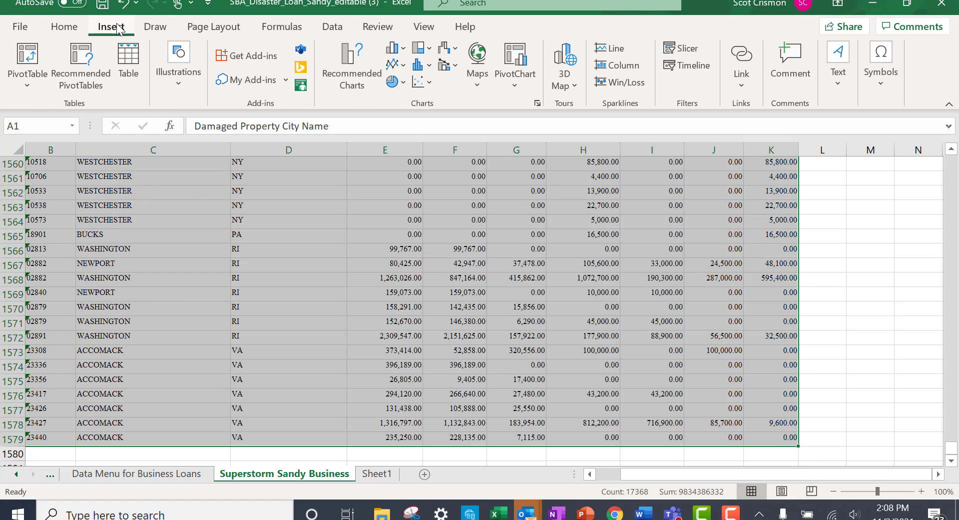
click(132, 64)
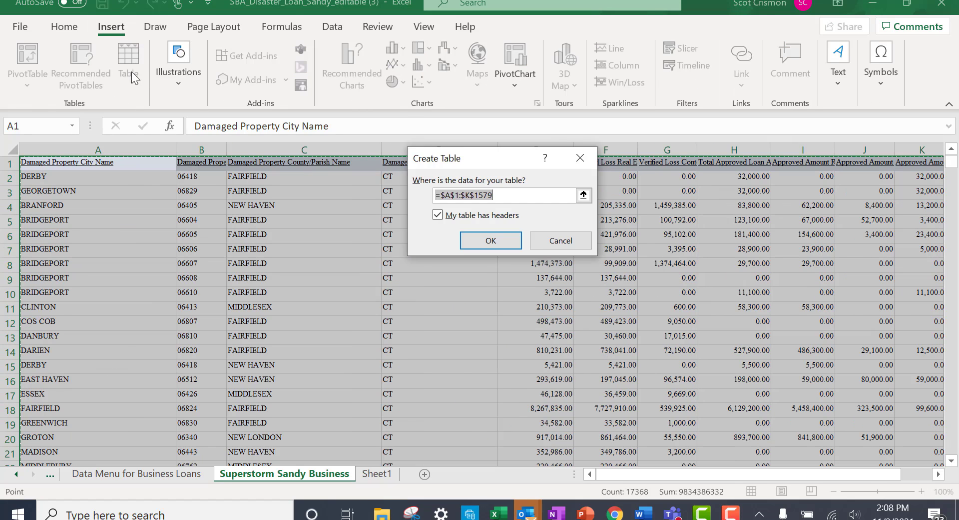
click(491, 240)
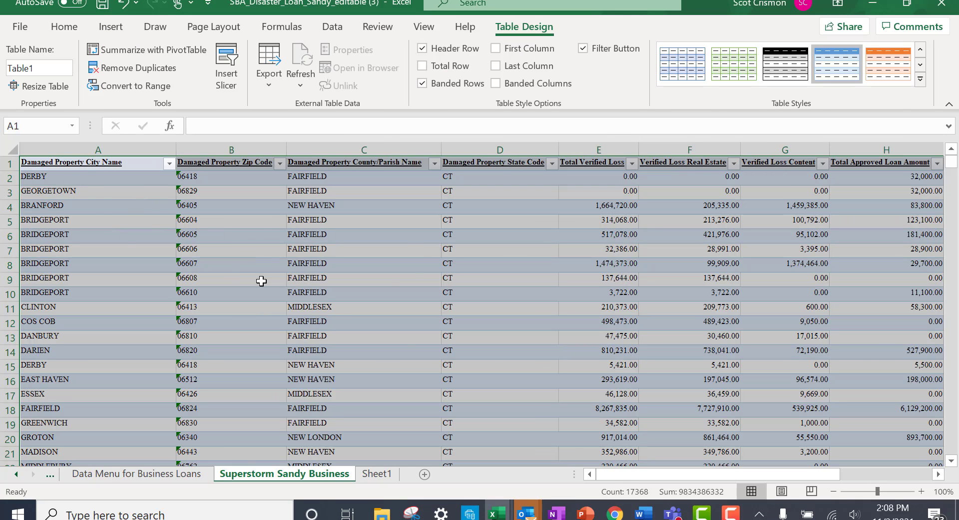
click(406, 240)
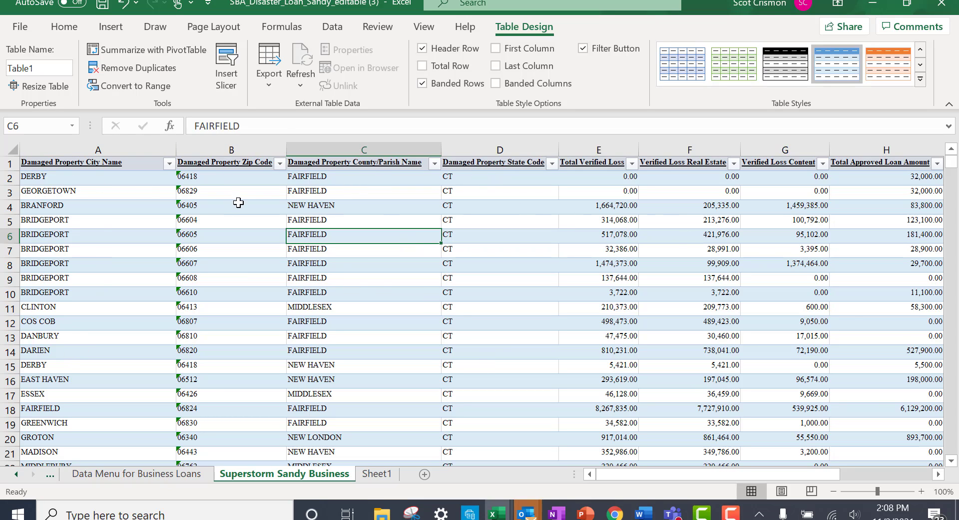
Filter the table's Damaged Property State Code column to show only CT
click(552, 163)
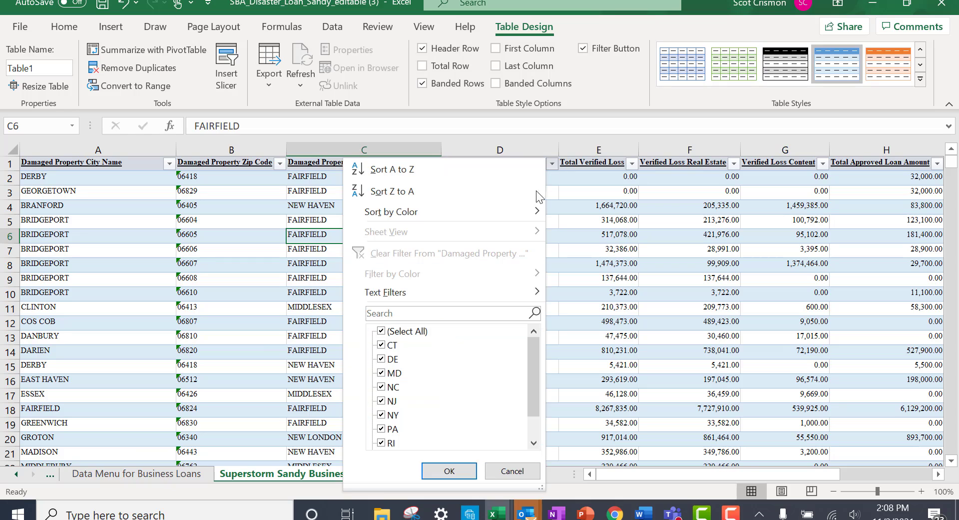
click(381, 331)
click(381, 345)
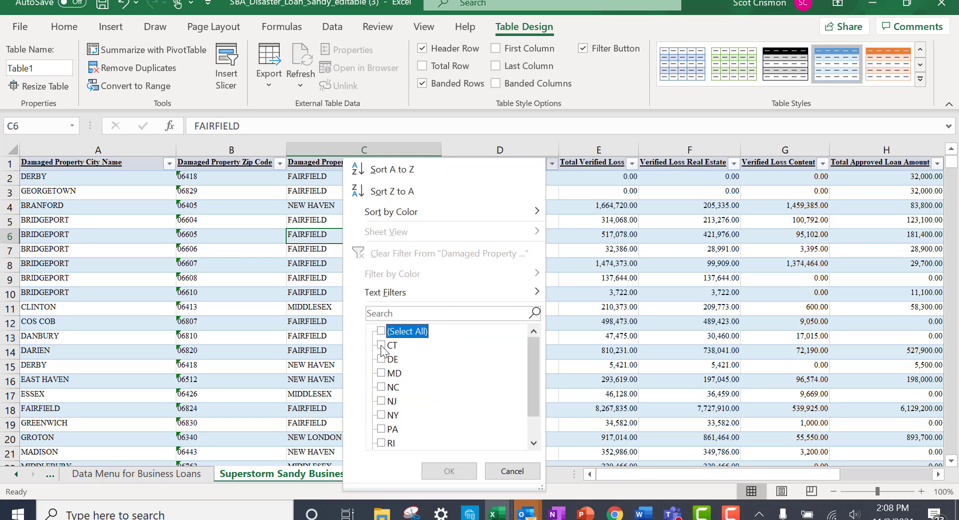
click(449, 470)
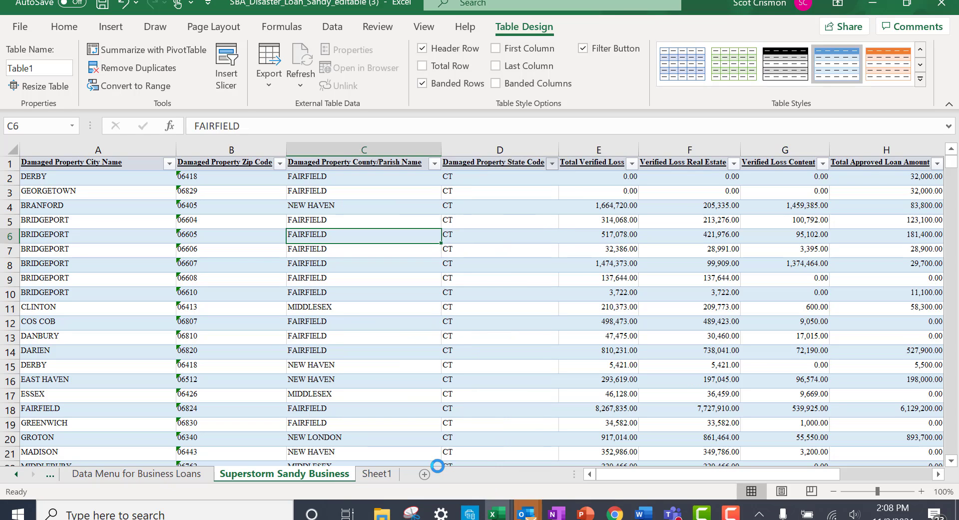
Reselect all states in the Damaged Property State Code filter
click(552, 163)
click(381, 330)
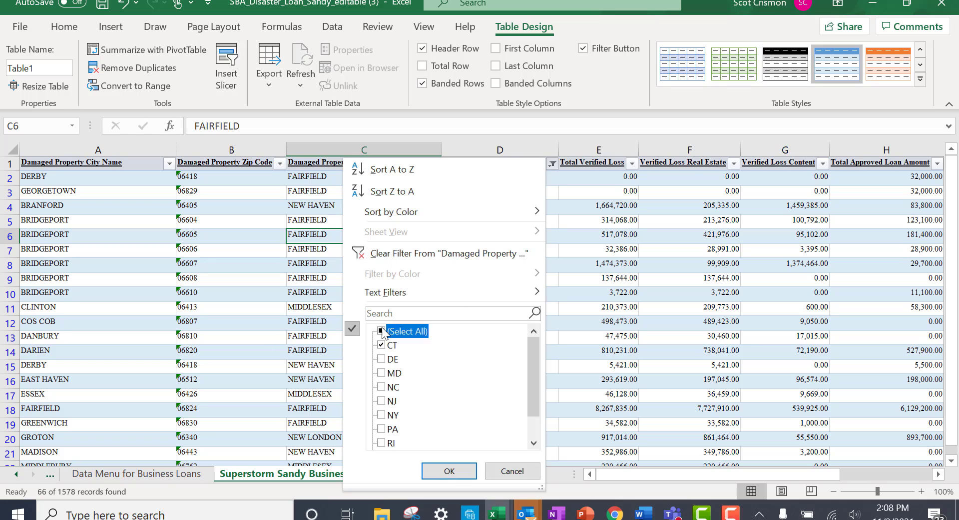
click(450, 470)
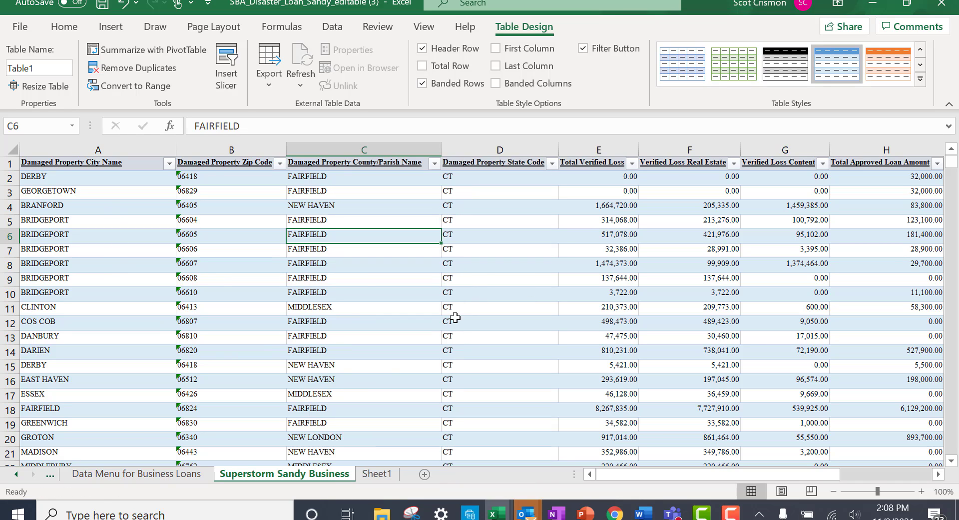
Create a PivotTable from Table1 on a new worksheet and move that sheet after Sheet1
click(469, 306)
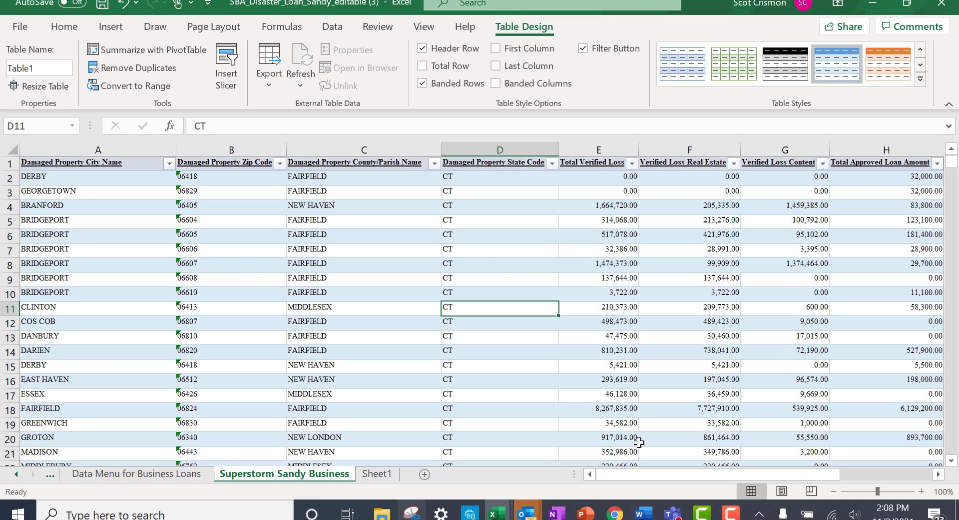
click(106, 27)
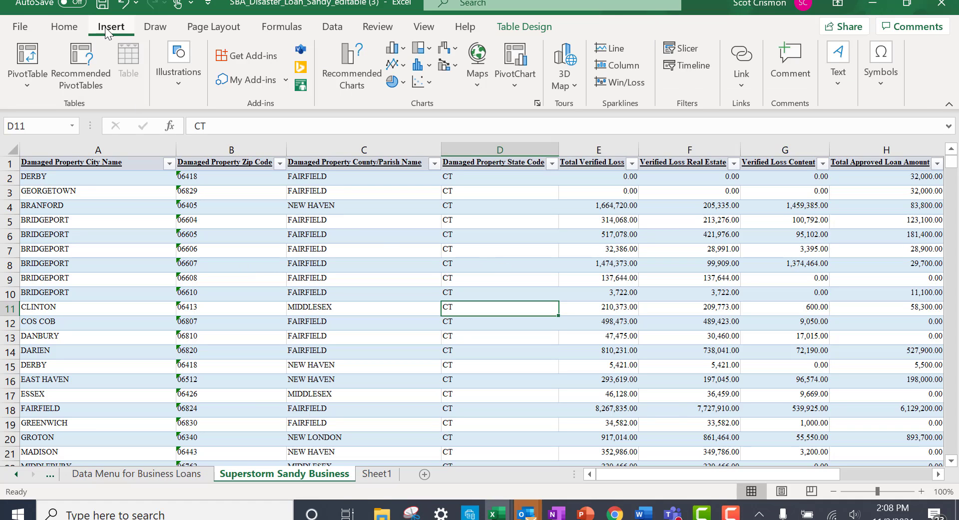
click(31, 58)
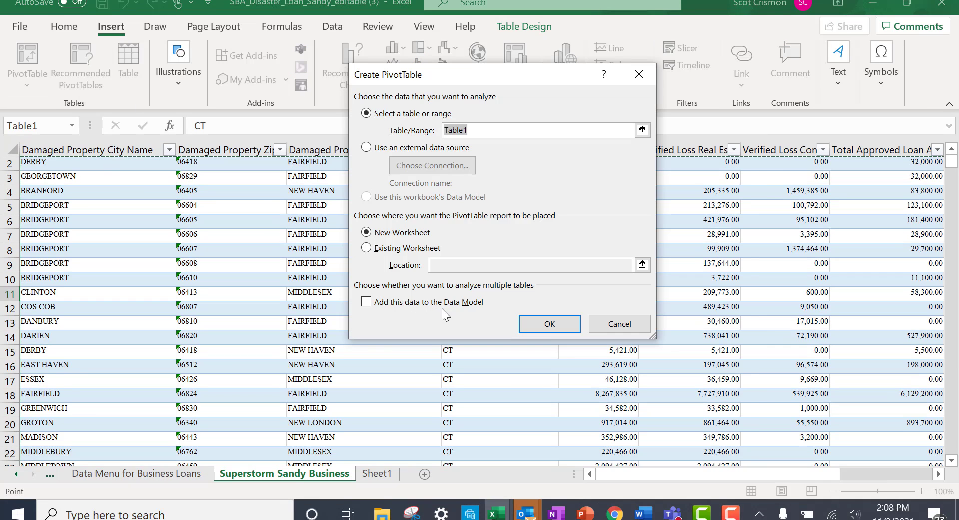
click(544, 330)
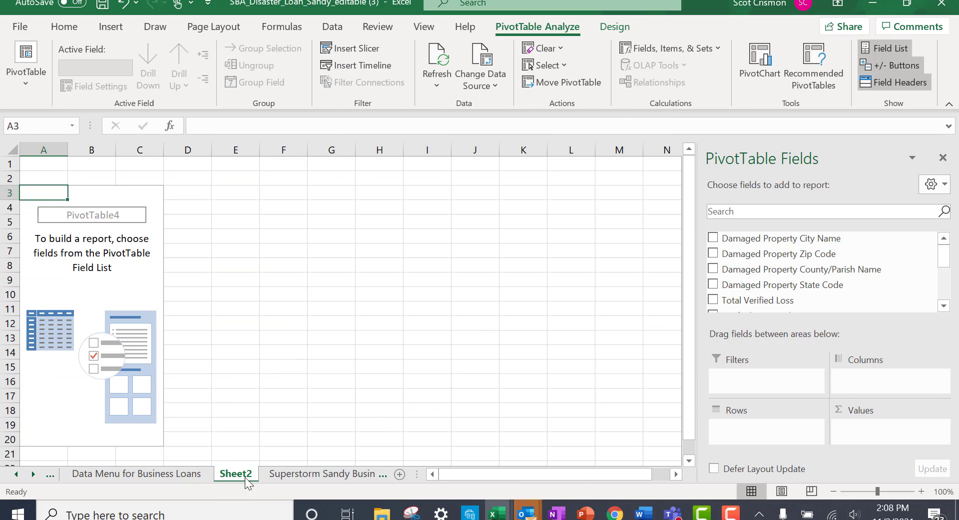
drag(417, 473, 538, 473)
drag(308, 484, 450, 479)
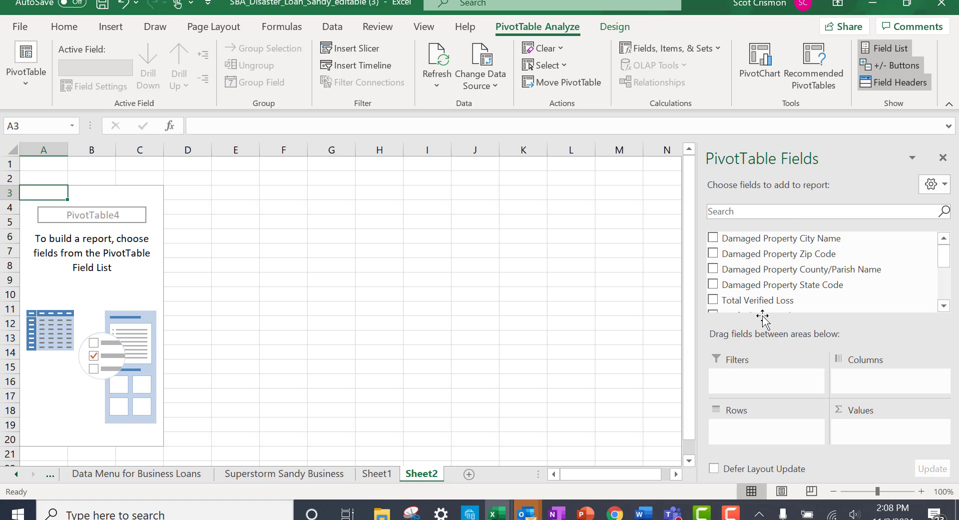
Set Damaged Property State Code as the PivotTable's rows and Total Verified Loss as its summed values
click(264, 474)
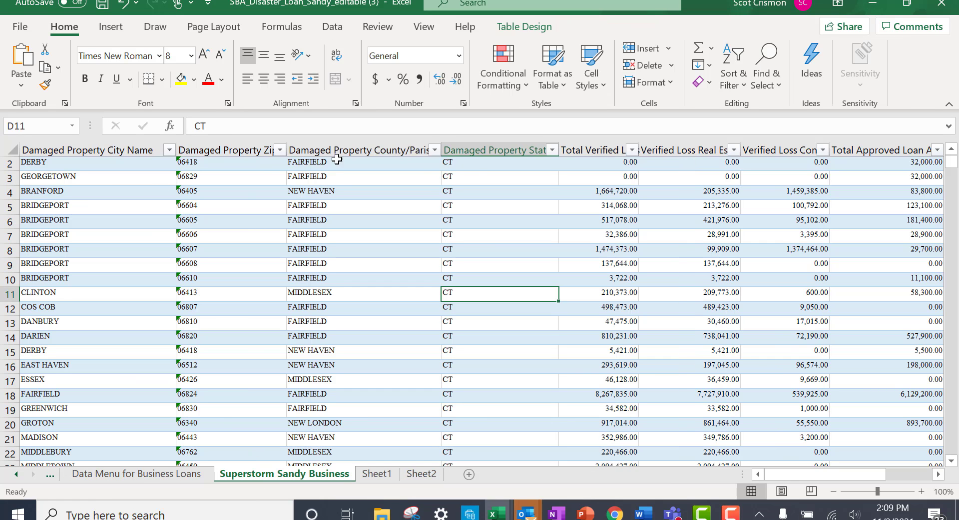
click(439, 474)
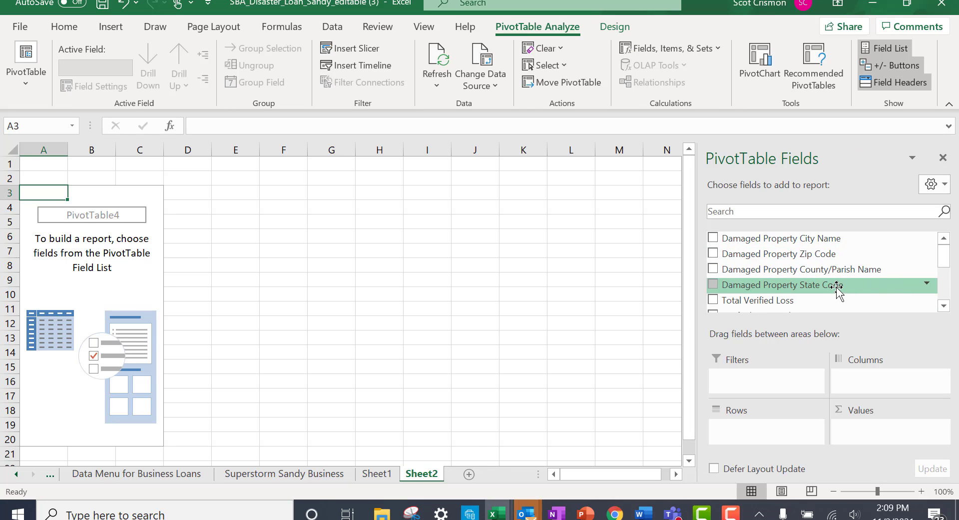
drag(844, 289, 798, 439)
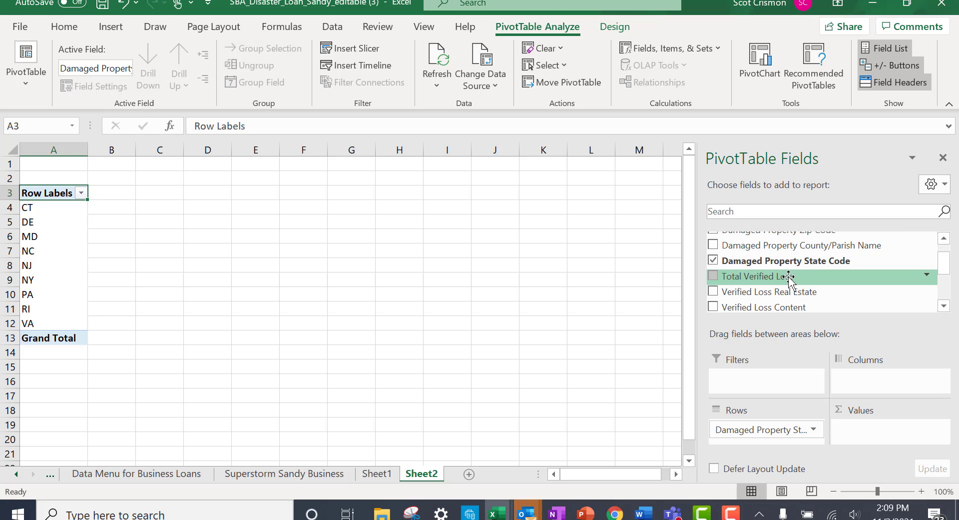
drag(795, 279, 892, 445)
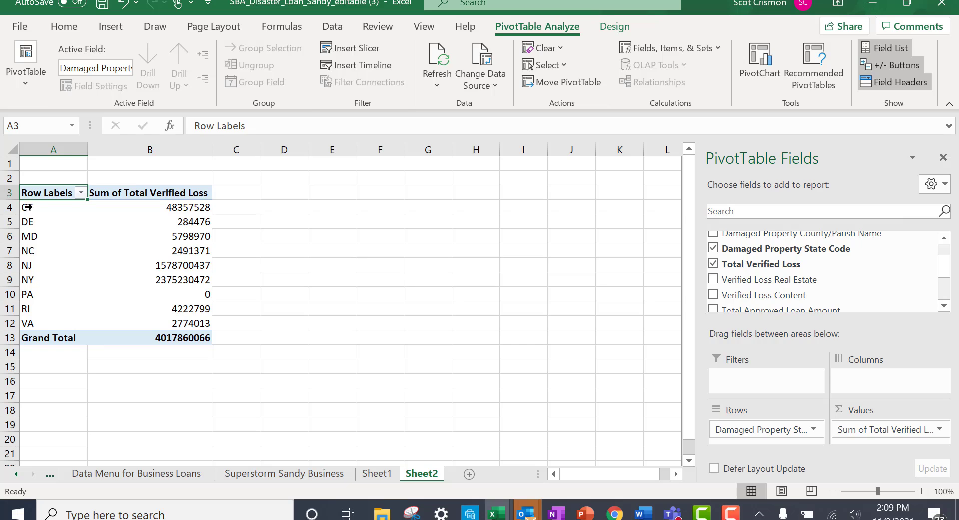
Insert a 2-D clustered column chart from the PivotTable's state rows in A4:B12
drag(26, 207, 145, 329)
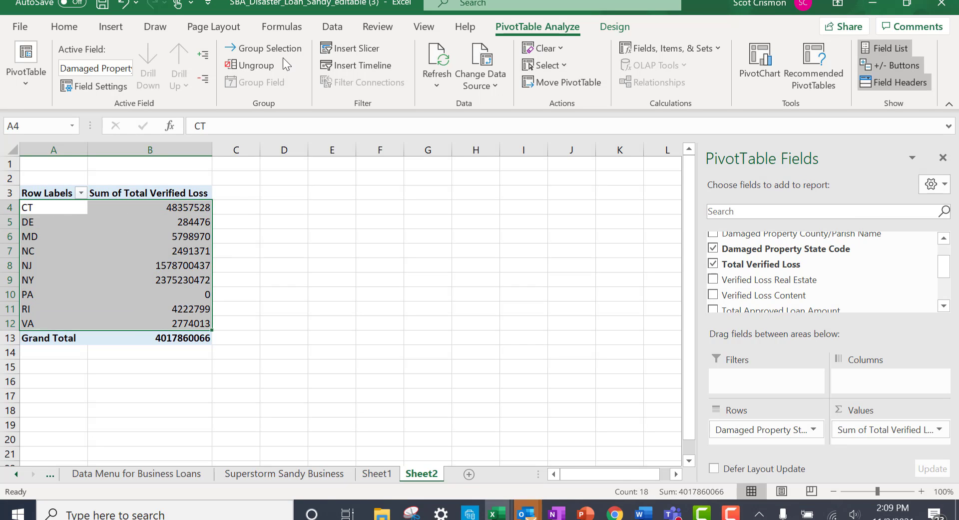
click(117, 30)
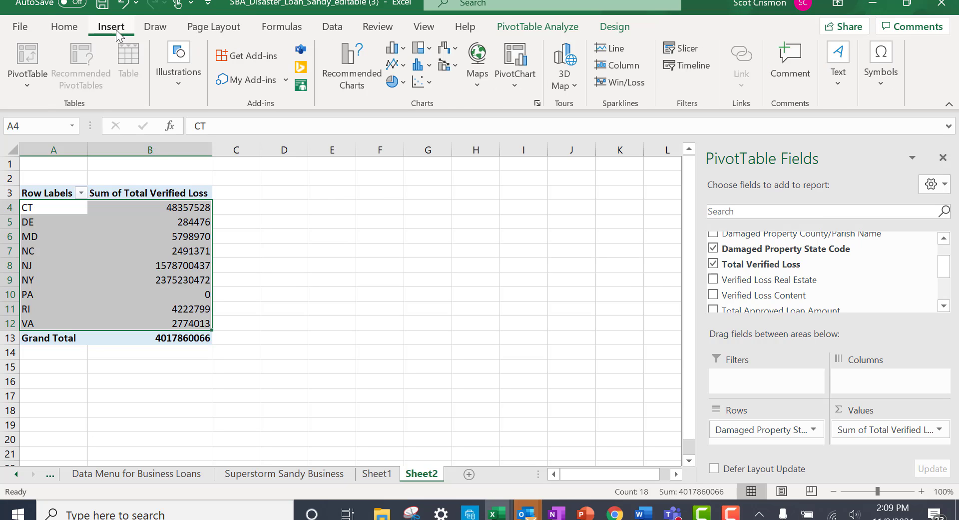
click(405, 49)
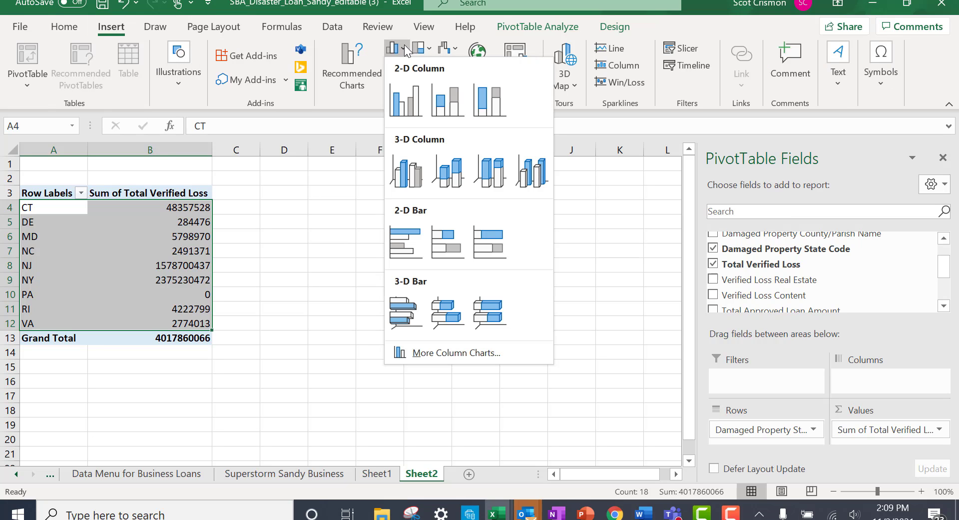
click(415, 93)
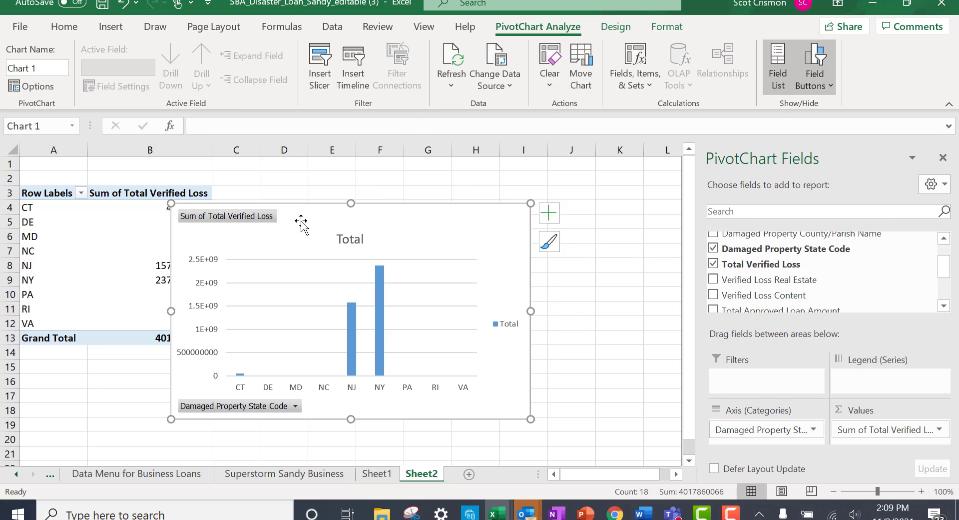
Move the column chart beside the PivotTable so it no longer covers the values, and enlarge it
drag(364, 195, 381, 173)
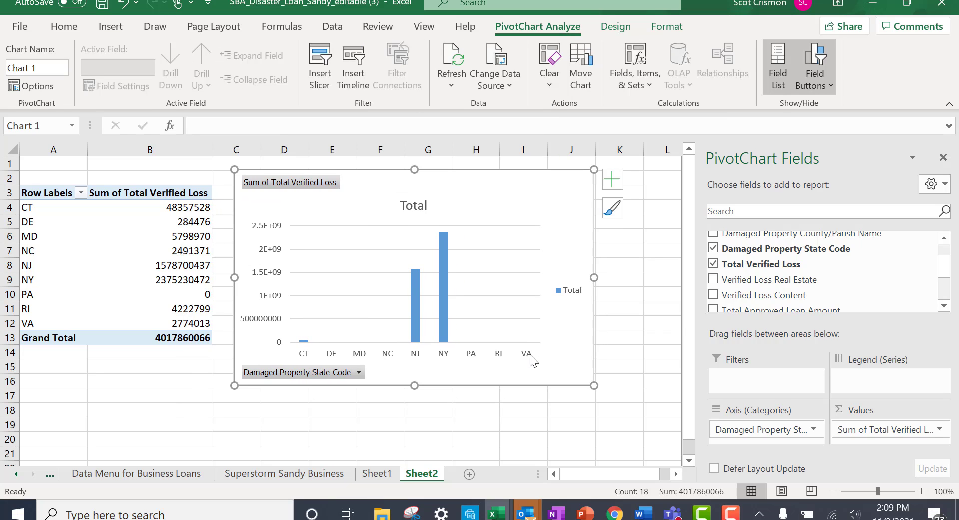
drag(595, 384, 645, 428)
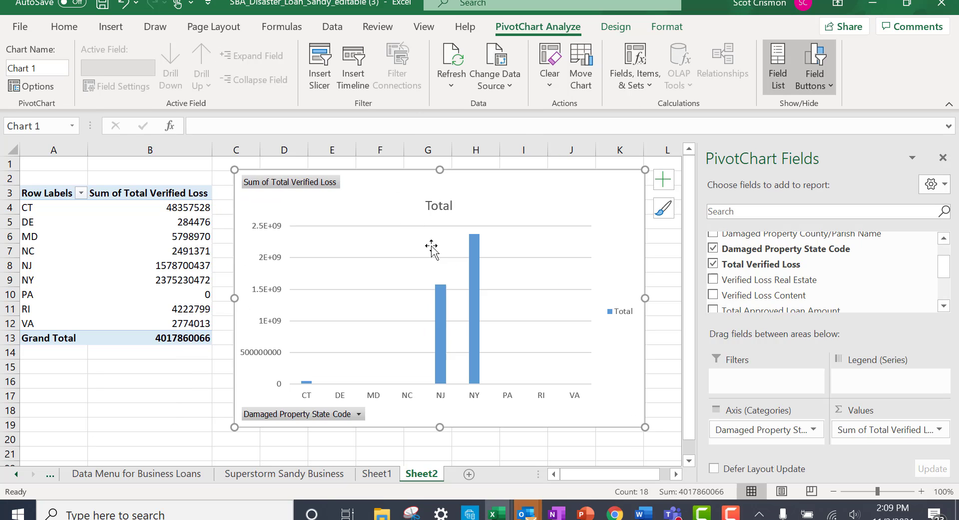
drag(382, 181, 385, 181)
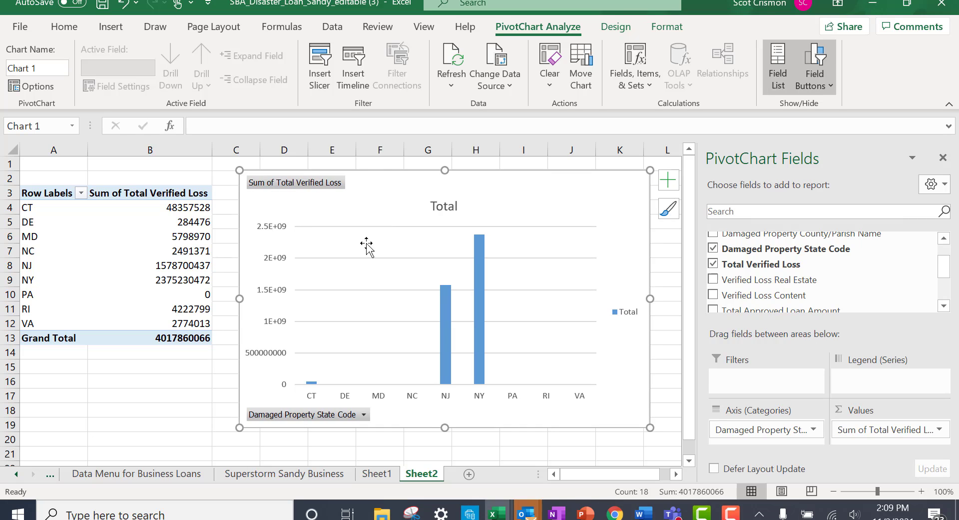
right_click(273, 293)
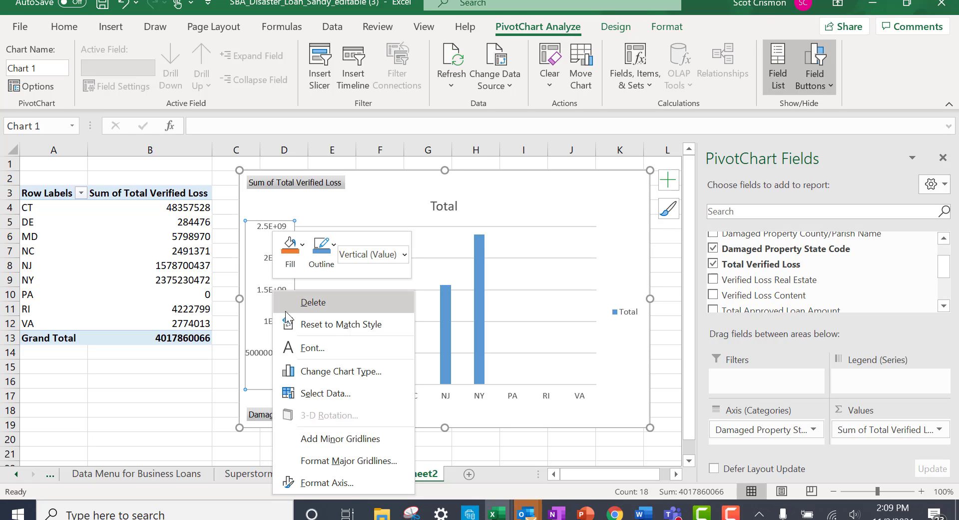
key(Escape)
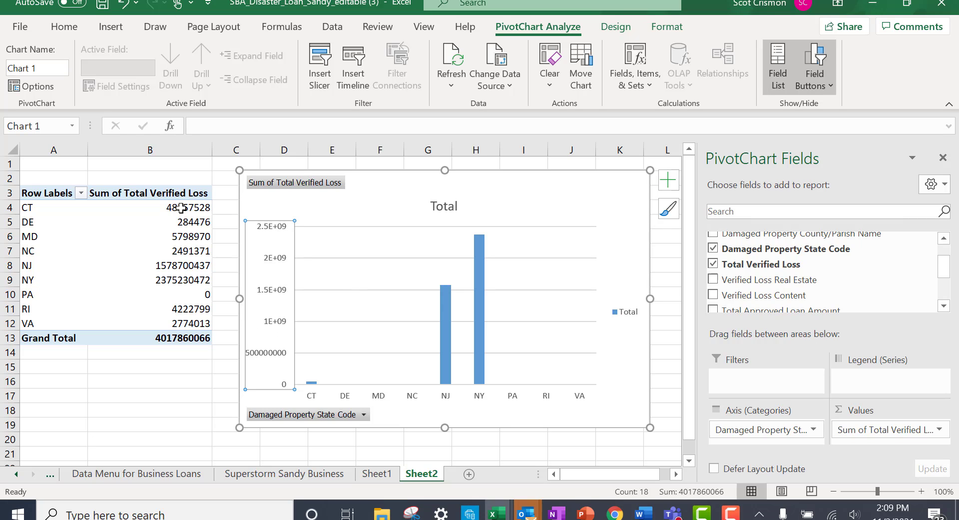
click(482, 293)
right_click(482, 293)
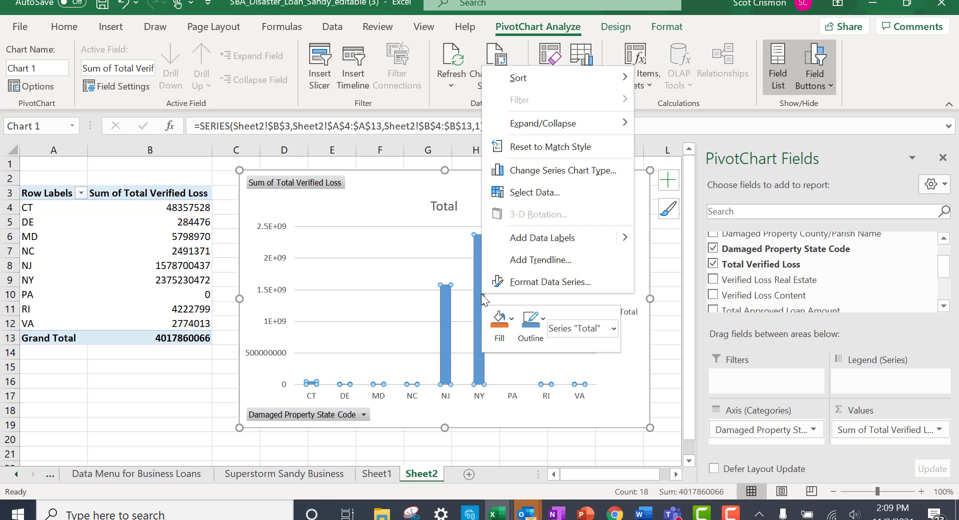
click(445, 326)
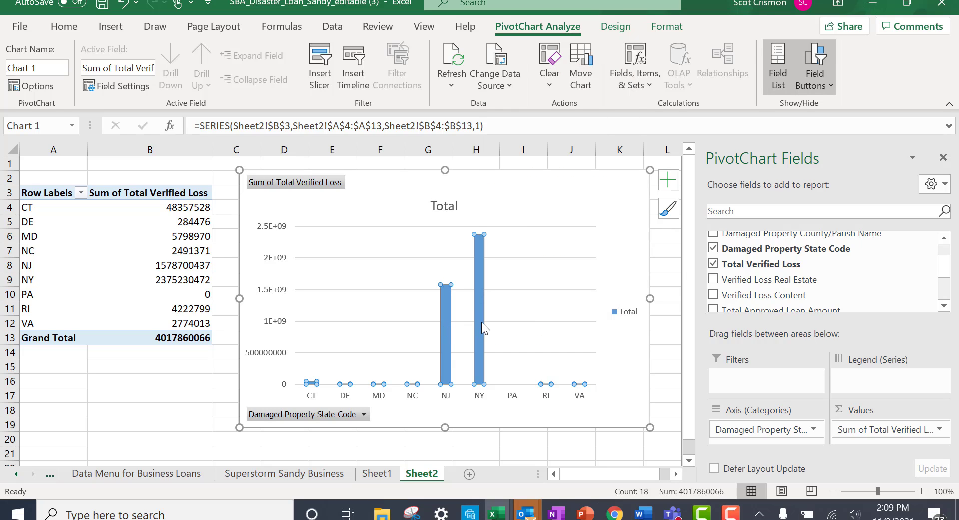
click(482, 321)
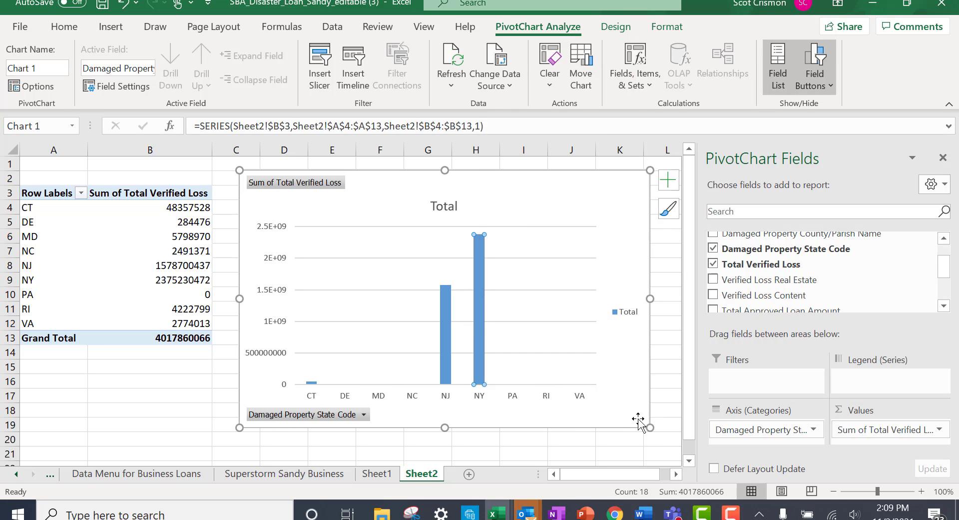
click(637, 421)
click(481, 316)
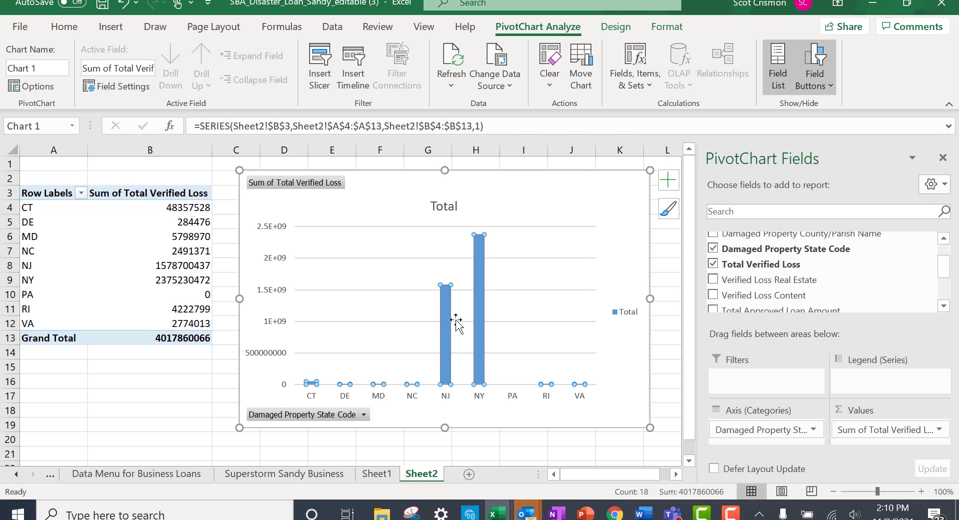
Add data labels to the columns of the Total Verified Loss chart
right_click(481, 314)
click(548, 258)
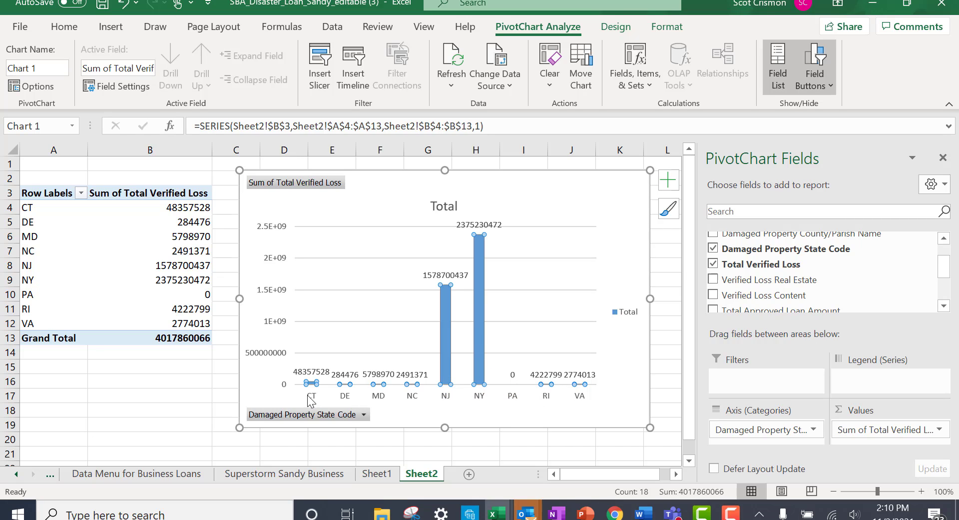
Copy a cell formatted in thousands from the Aumentum Results workbook and paste it into cell B18 of Sheet2
key(alt+Tab)
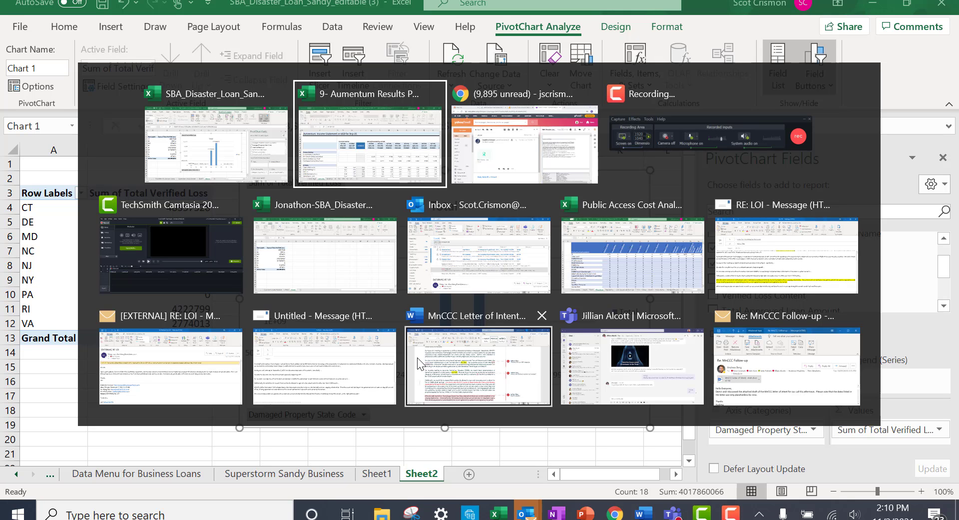
key(alt+Tab)
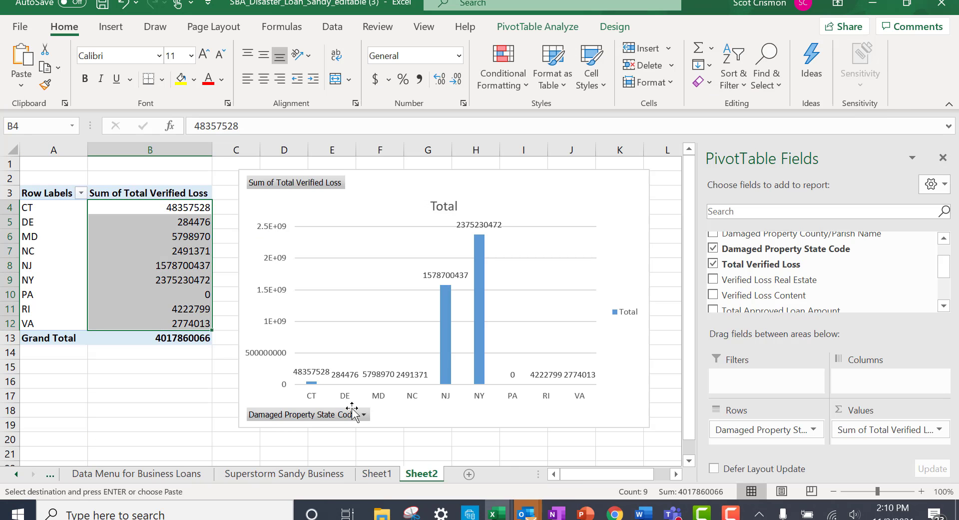
click(130, 409)
text(34716783)
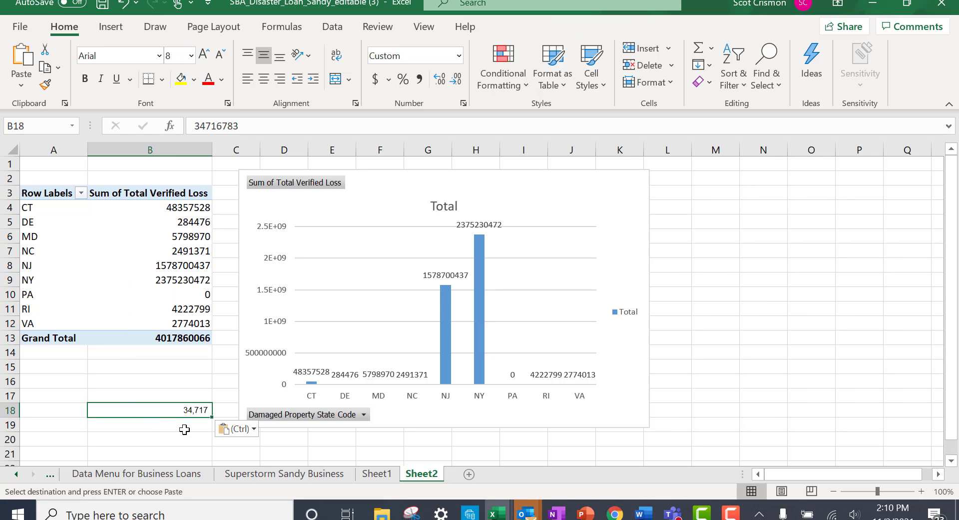
Copy the custom number format code _(* #,##0,_);_(* (#,##0,);_(* "-"??_);_(@_) from cell B18 and leave the cell's formatting as it is
click(189, 432)
click(193, 408)
right_click(185, 408)
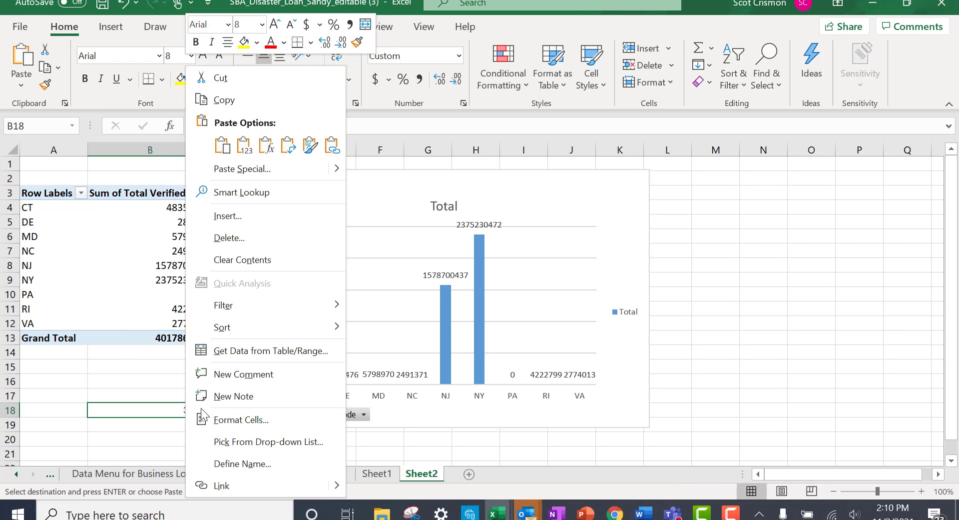
mouse_move(232, 334)
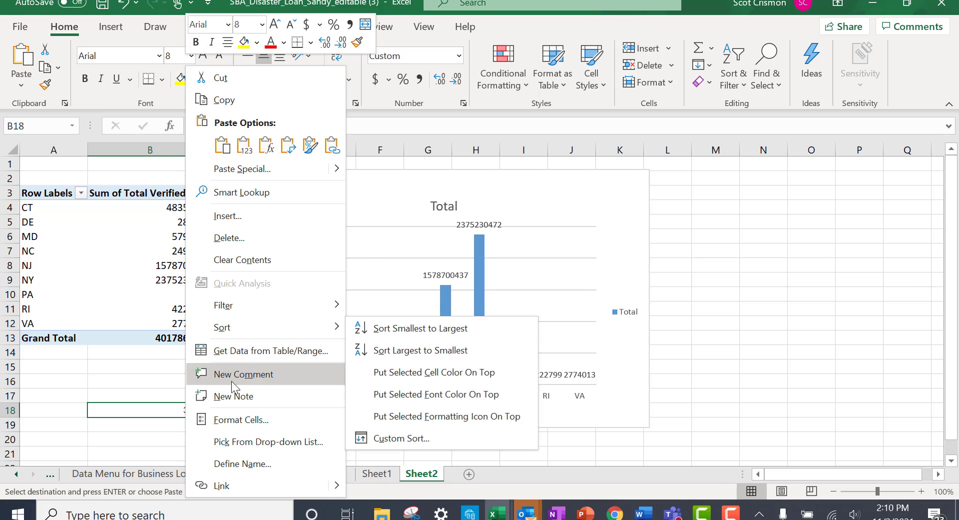
click(234, 420)
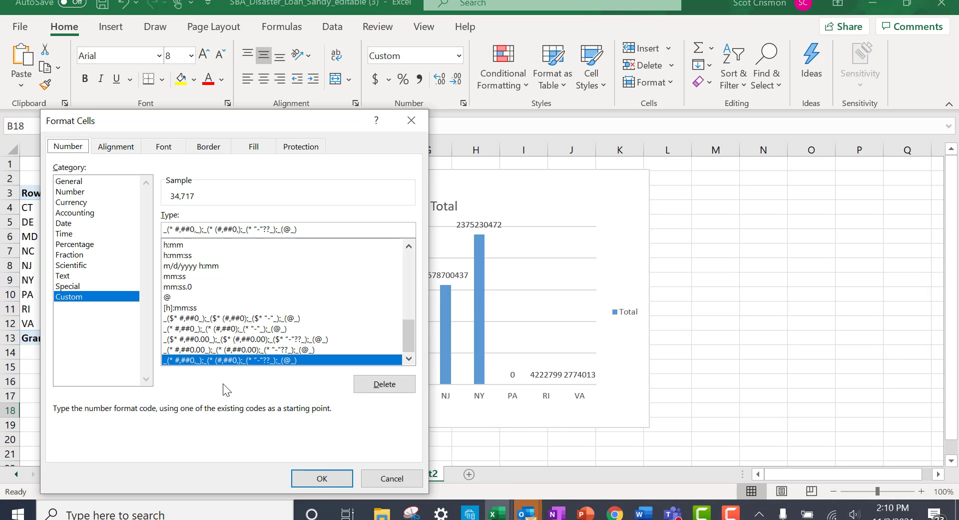
drag(299, 230, 158, 229)
key(ctrl+c)
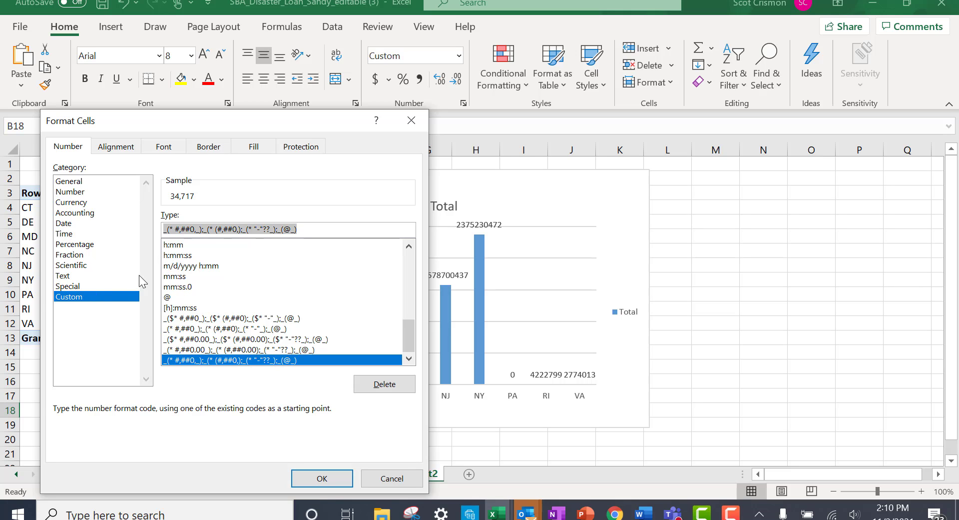
click(389, 478)
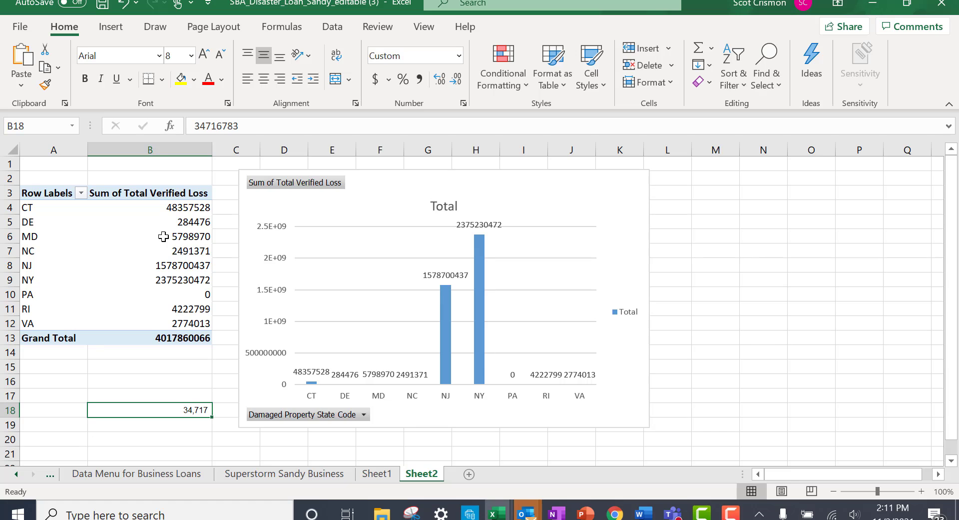
Apply the copied custom number format _(* #,##0,_);_(* (#,##0,);_(* "-"??_);_(@_) to the state values in B4:B12
drag(179, 214, 177, 322)
drag(178, 207, 184, 323)
right_click(184, 323)
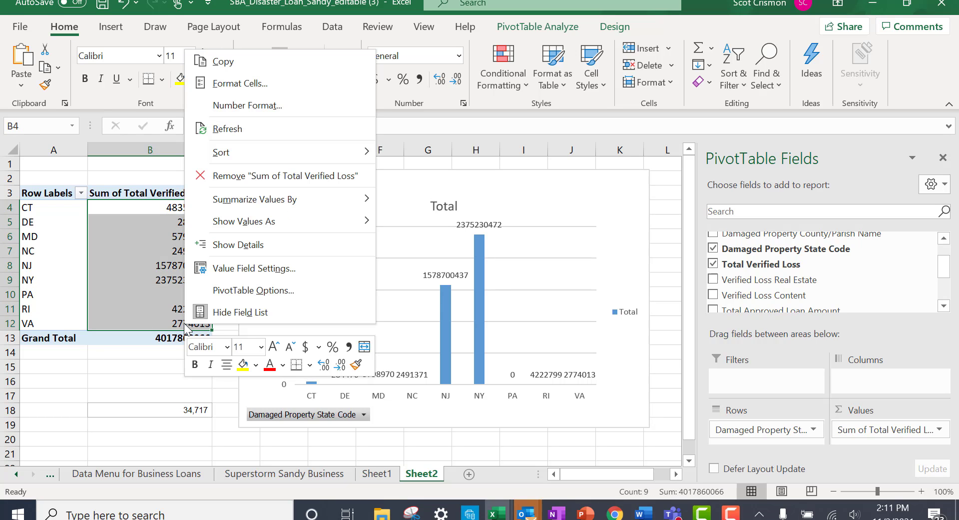
click(245, 270)
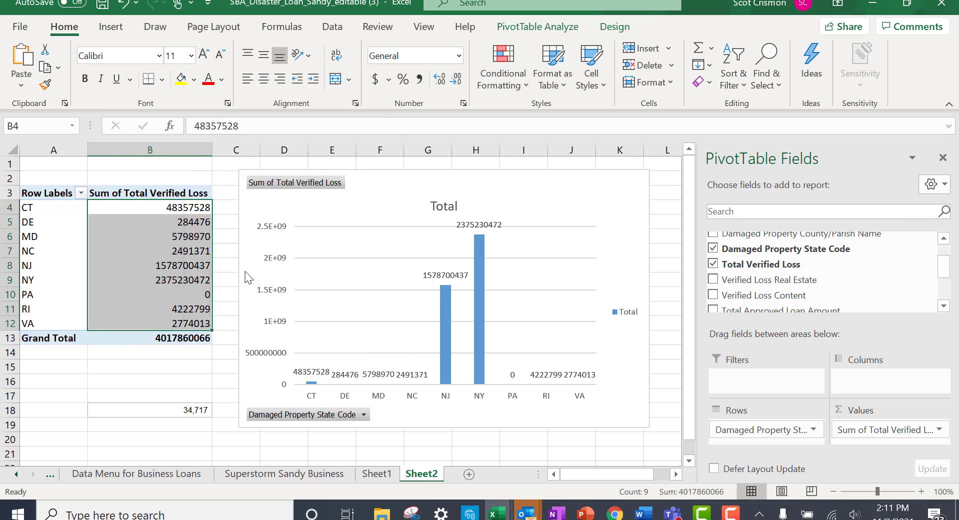
click(364, 370)
right_click(183, 223)
click(229, 253)
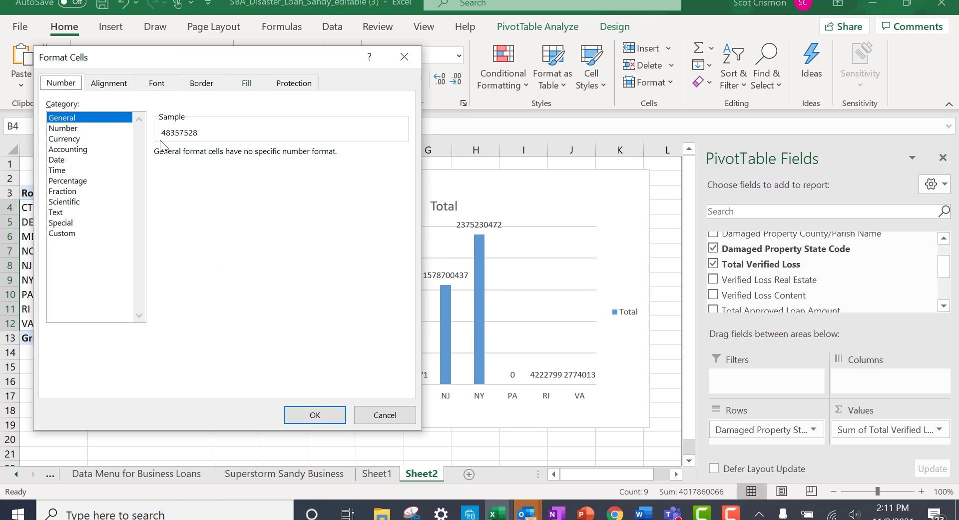
click(76, 232)
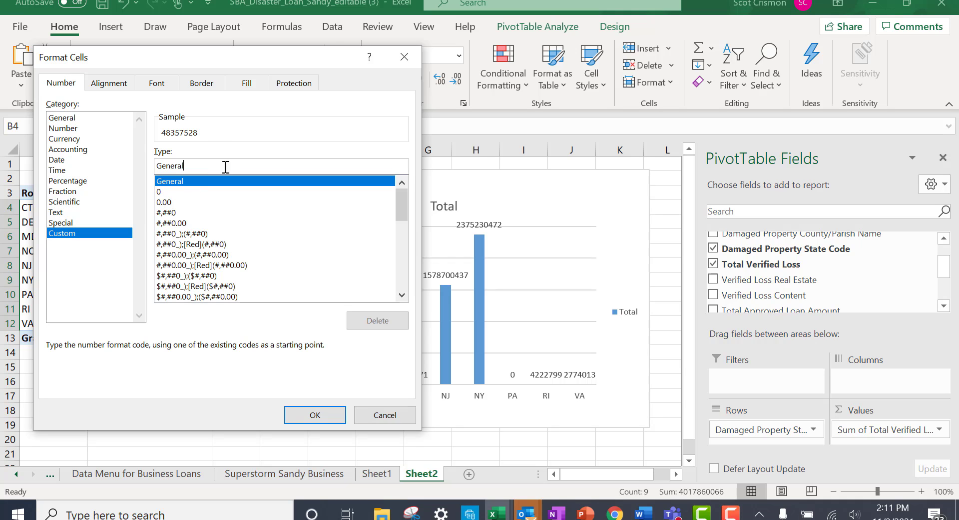
key(ctrl+a)
key(ctrl+v)
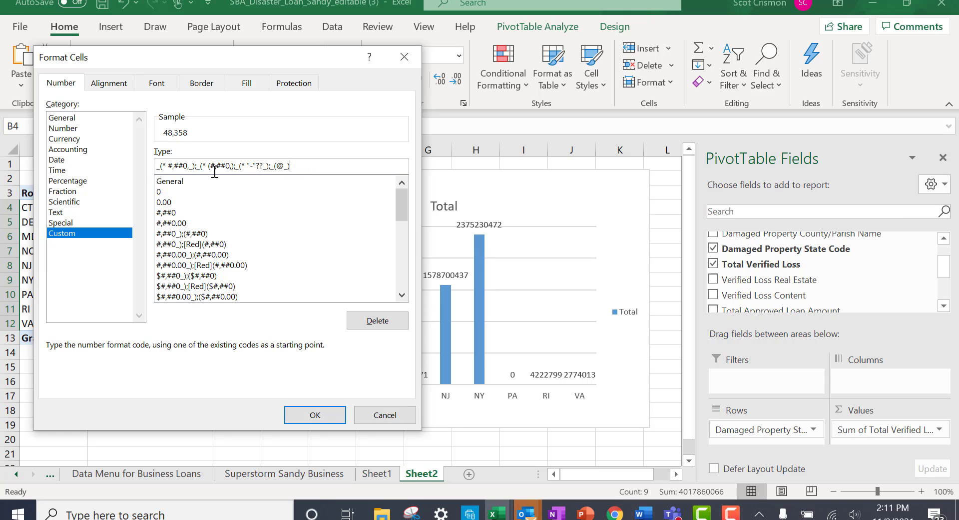
click(315, 415)
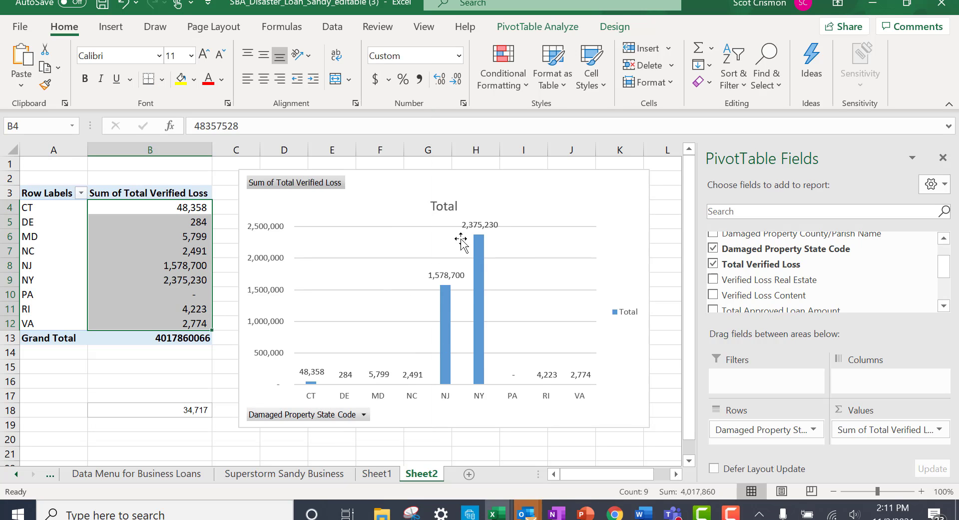
Change the chart title to "Sum of Total Verified Loss per State (K)"
double_click(435, 205)
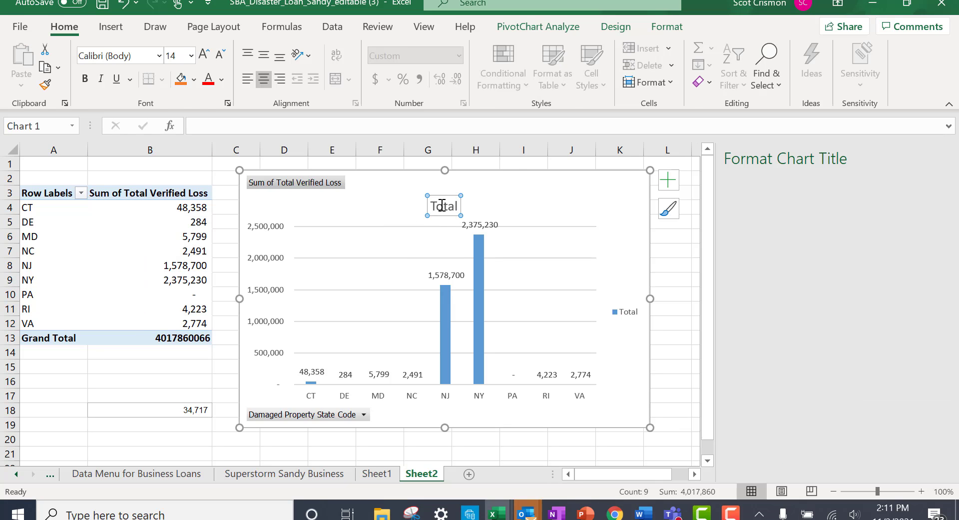
double_click(443, 206)
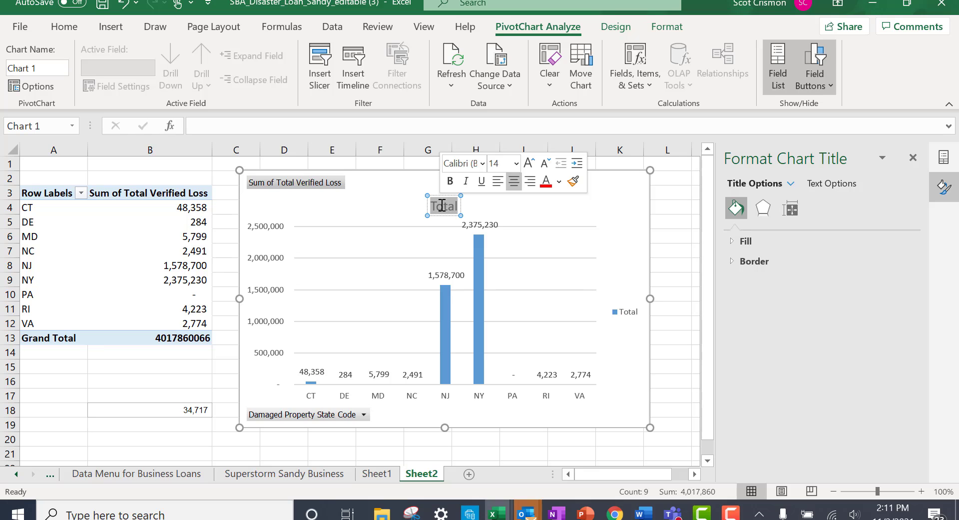
text(Sum of )
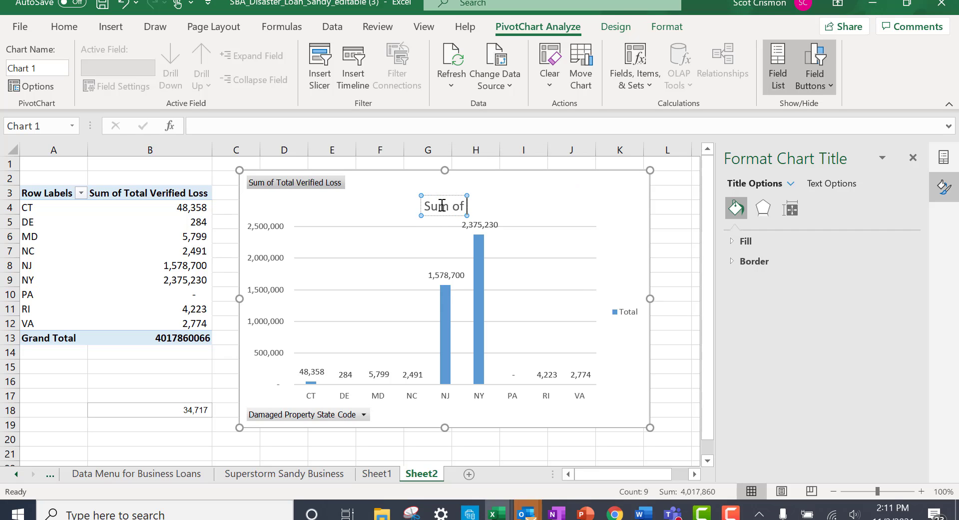
text(Total Verifi)
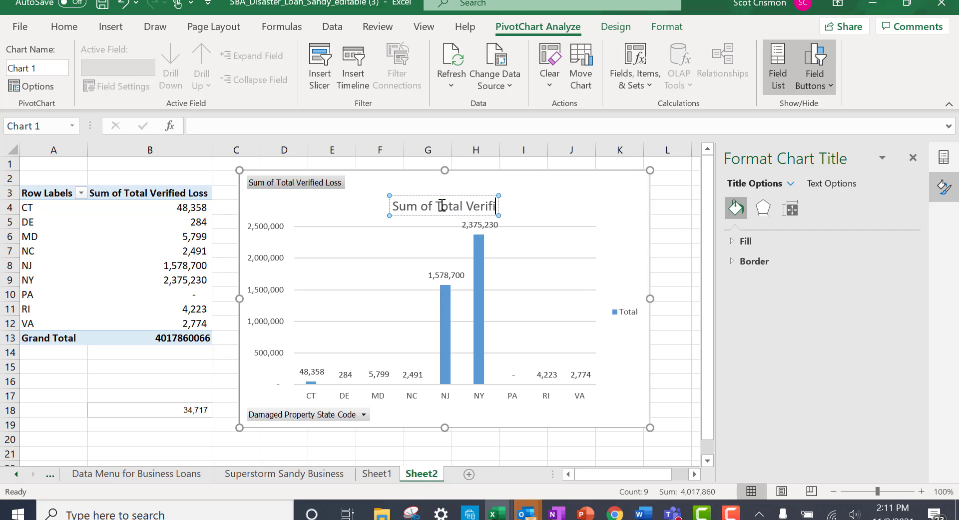
text(ed Loss)
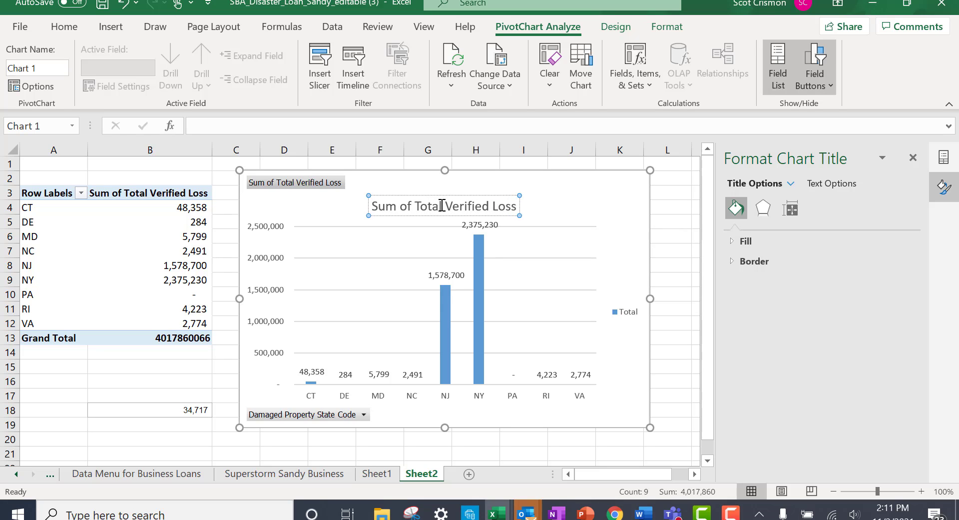
text( per State ()
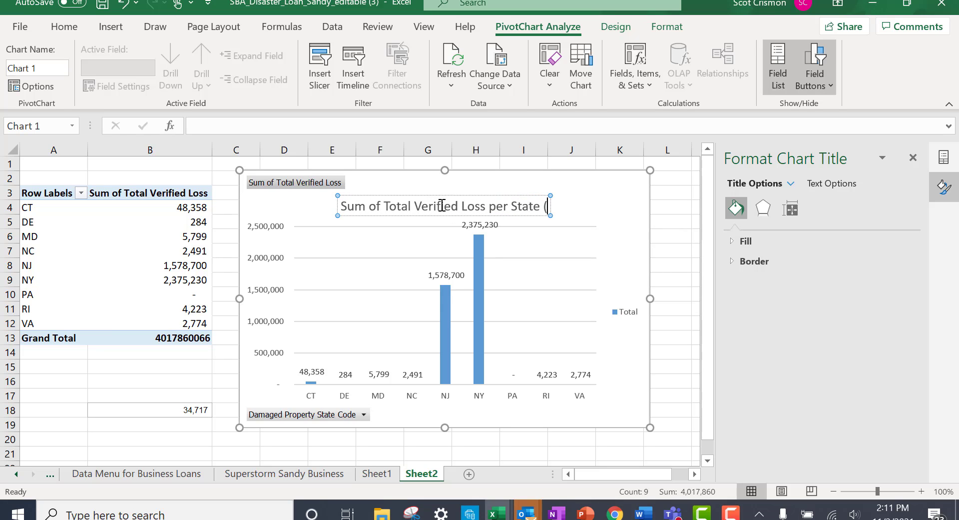
text(K))
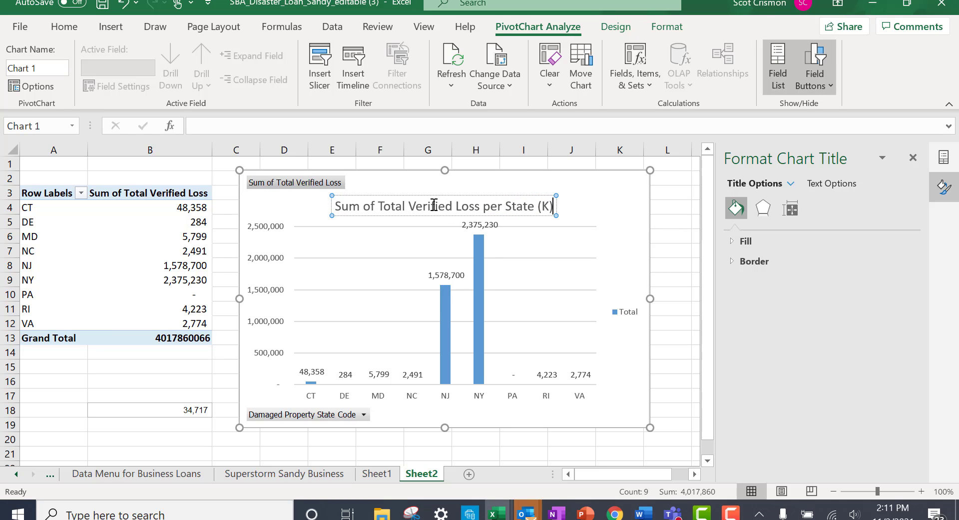
click(637, 215)
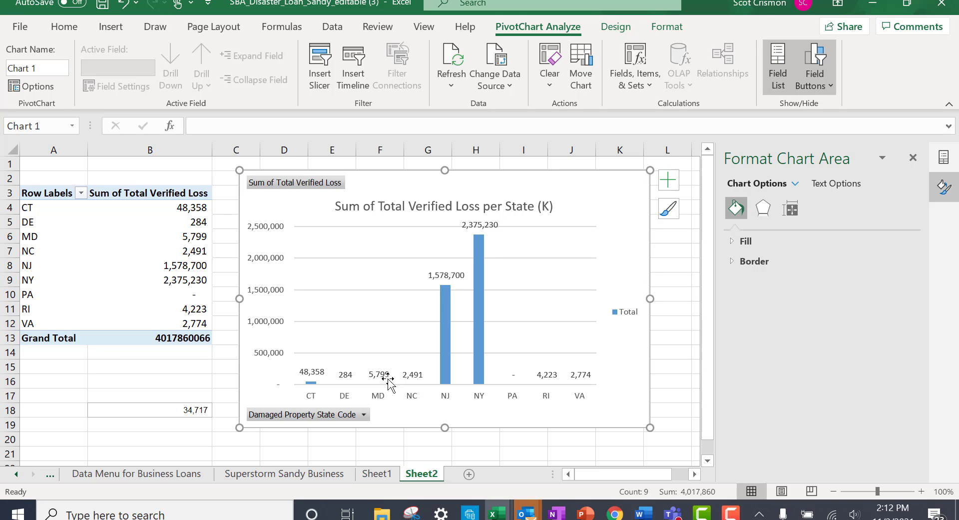
click(482, 295)
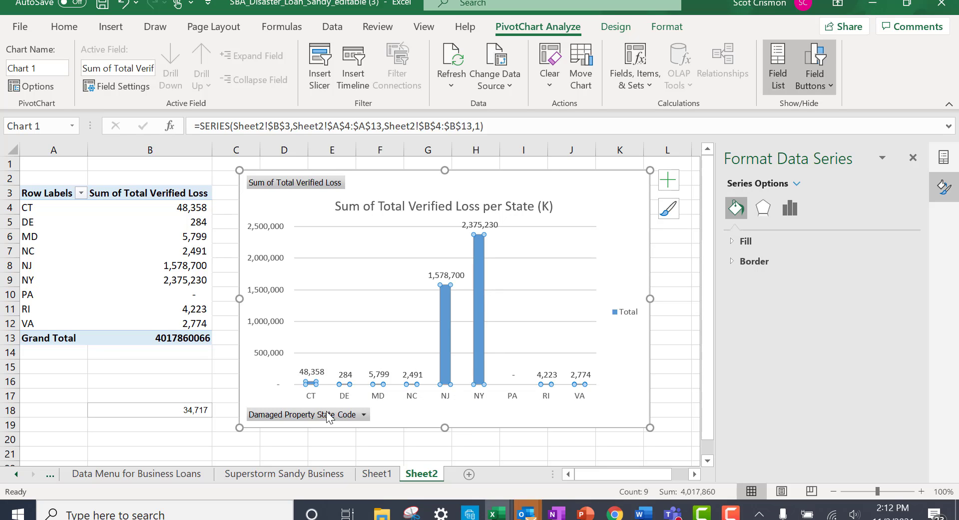
click(259, 382)
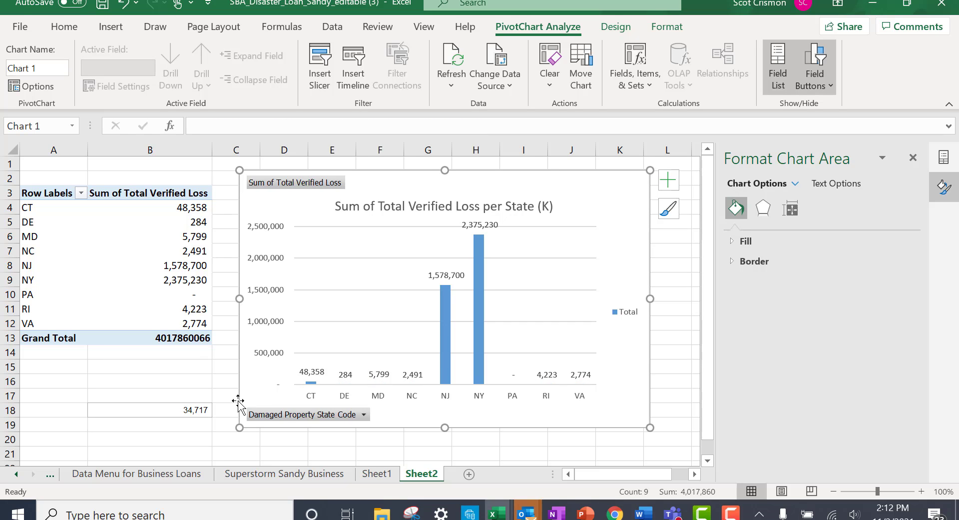